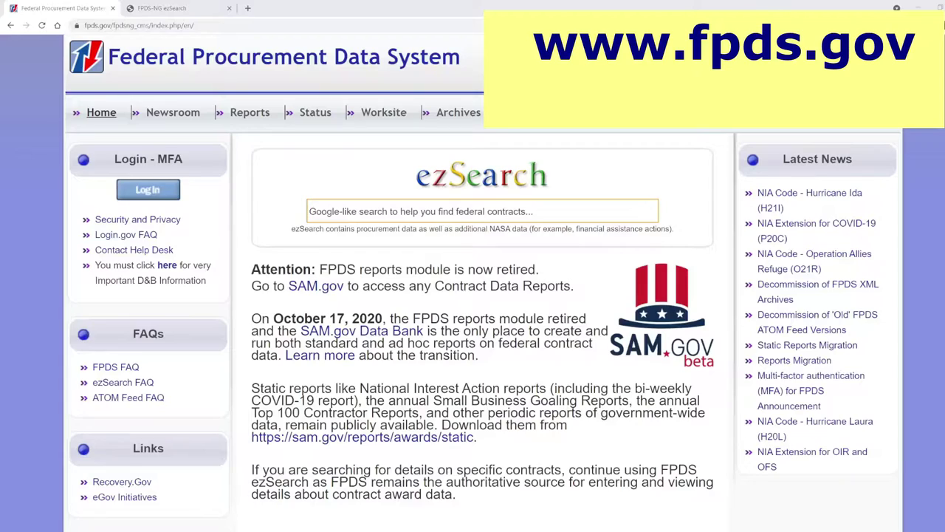
# Search the federal contracts in ezSearch for the keyword "janitorial".
pyautogui.moveTo(554, 211); pyautogui.dragTo(298, 213)
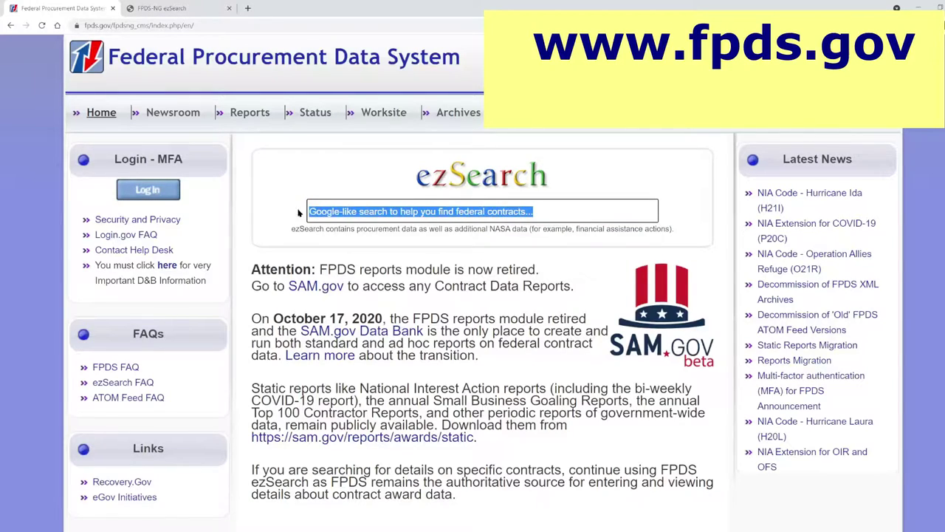
pyautogui.write('ja')
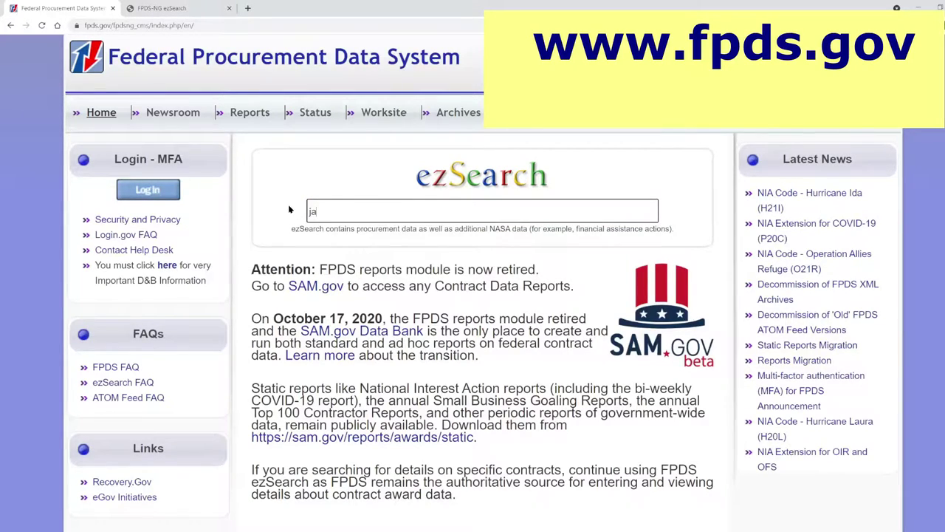
pyautogui.write('nitorial')
pyautogui.press('Return')
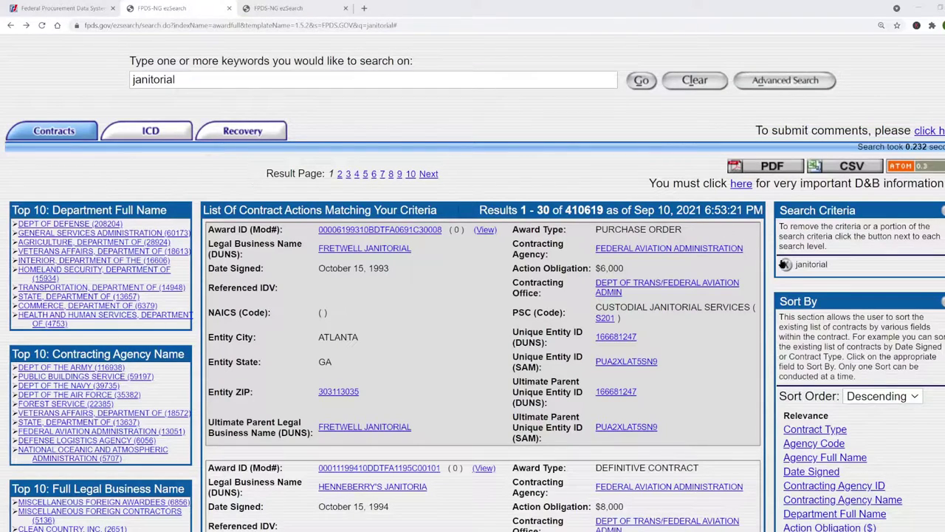
# Sort the janitorial contract results by Date Signed in descending order and look over the list.
pyautogui.click(799, 472)
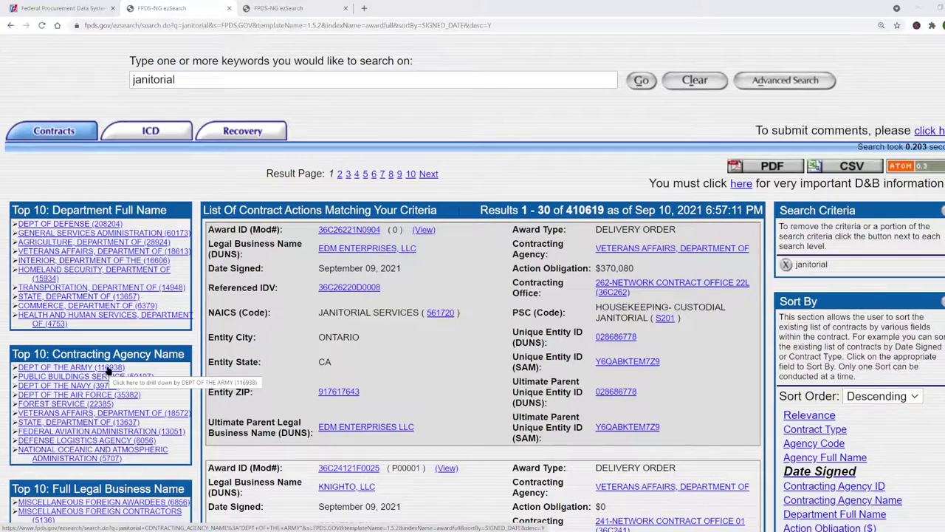
pyautogui.scroll(-3, 105, 373)
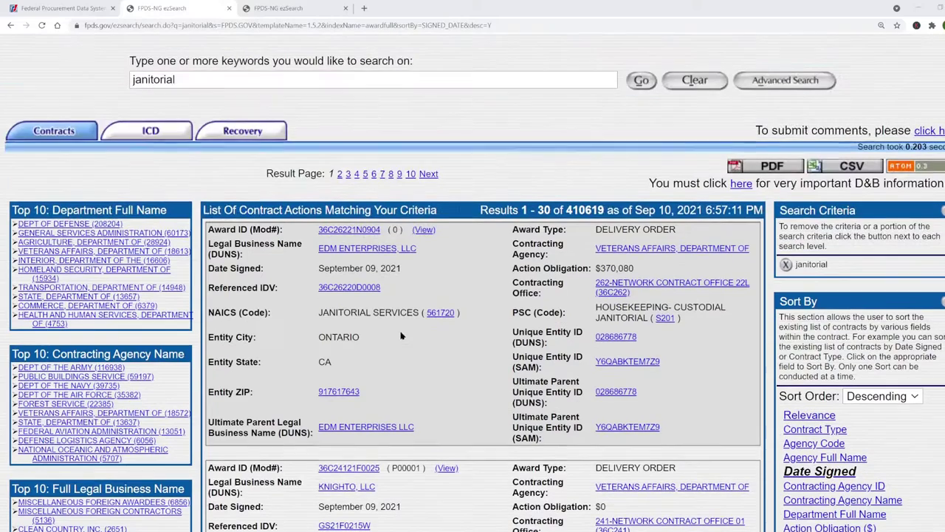
pyautogui.scroll(3, 397, 329)
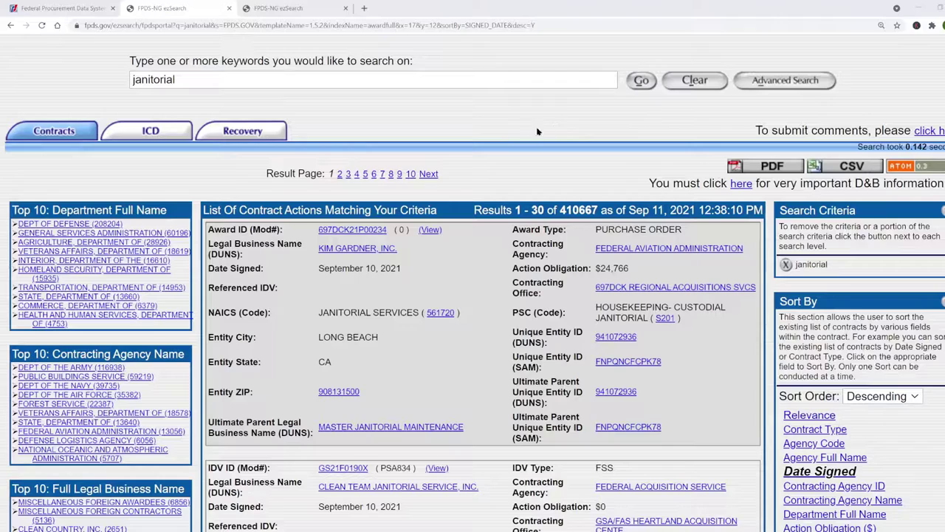
# Add a Date Signed criterion to an advanced search within the current results.
pyautogui.click(781, 86)
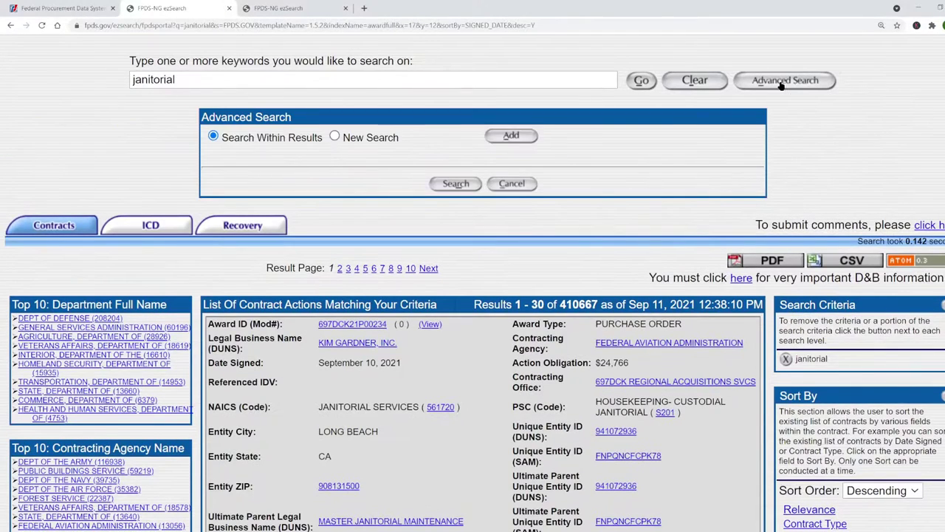
pyautogui.click(517, 137)
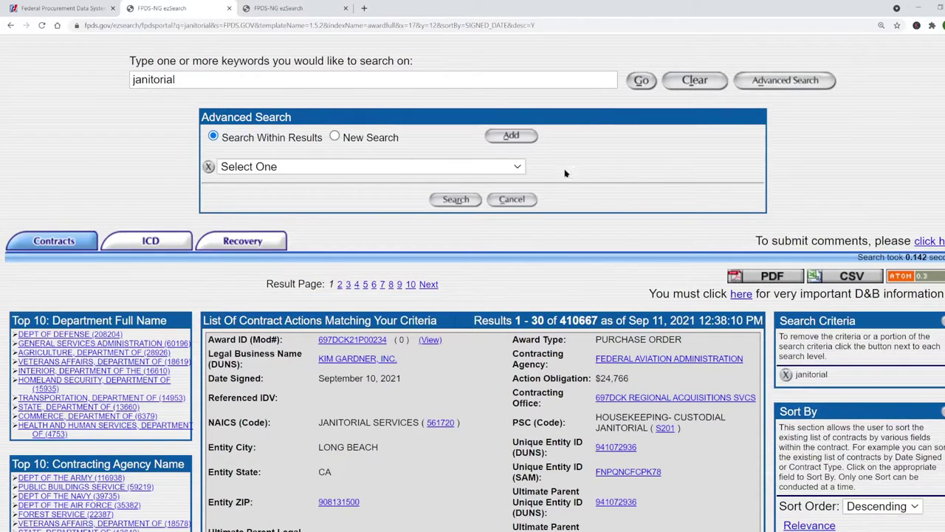
pyautogui.click(519, 168)
pyautogui.scroll(-20, 380, 225)
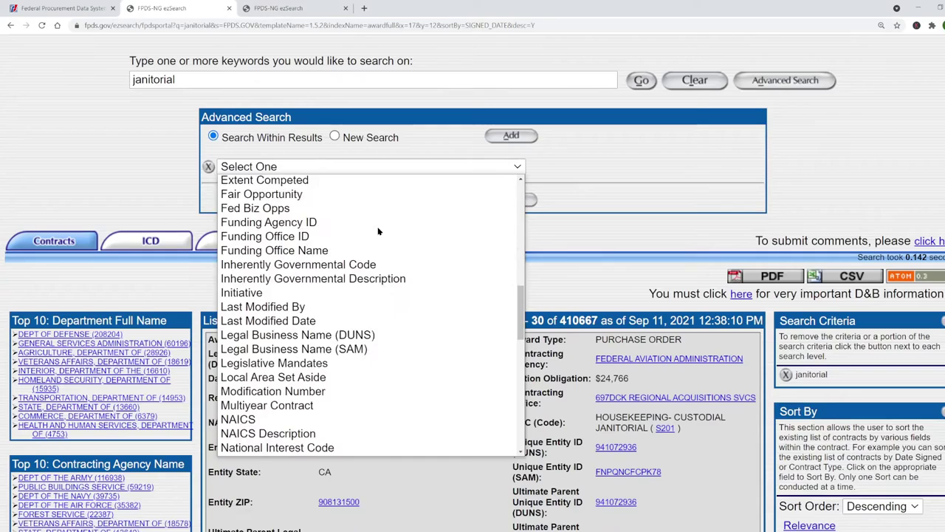
pyautogui.scroll(-5, 378, 232)
pyautogui.scroll(18, 370, 241)
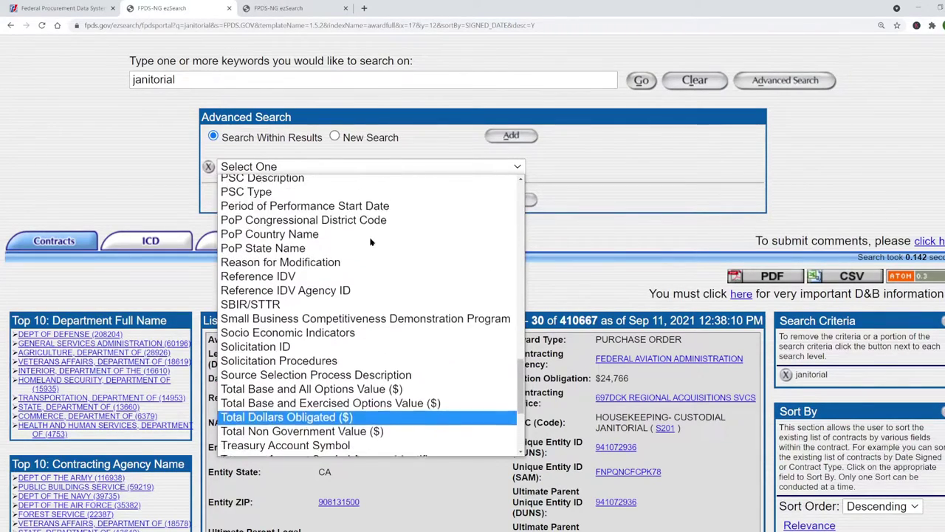
pyautogui.scroll(10, 371, 241)
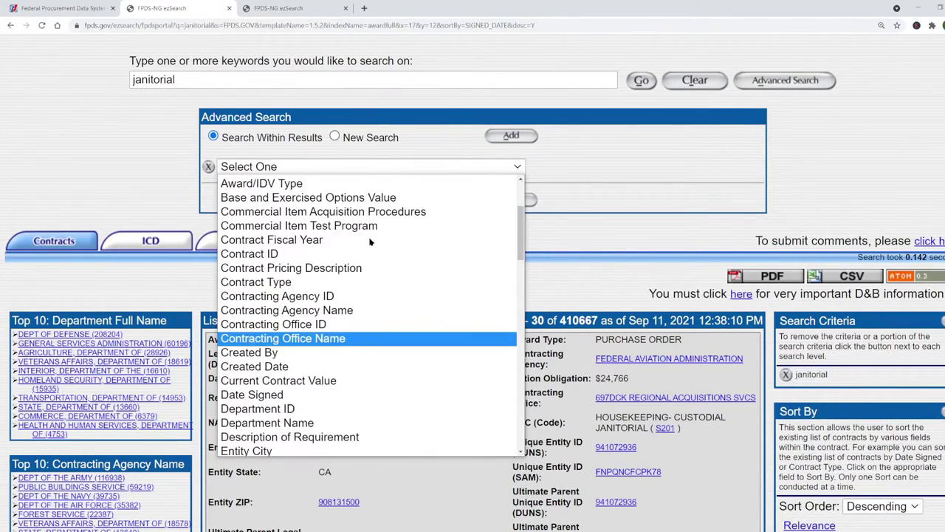
pyautogui.scroll(-5, 369, 241)
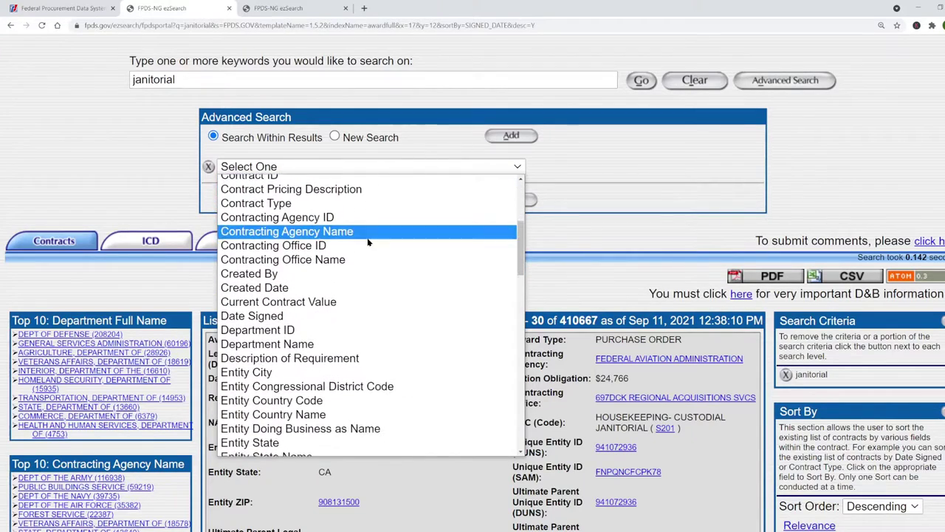
pyautogui.click(272, 300)
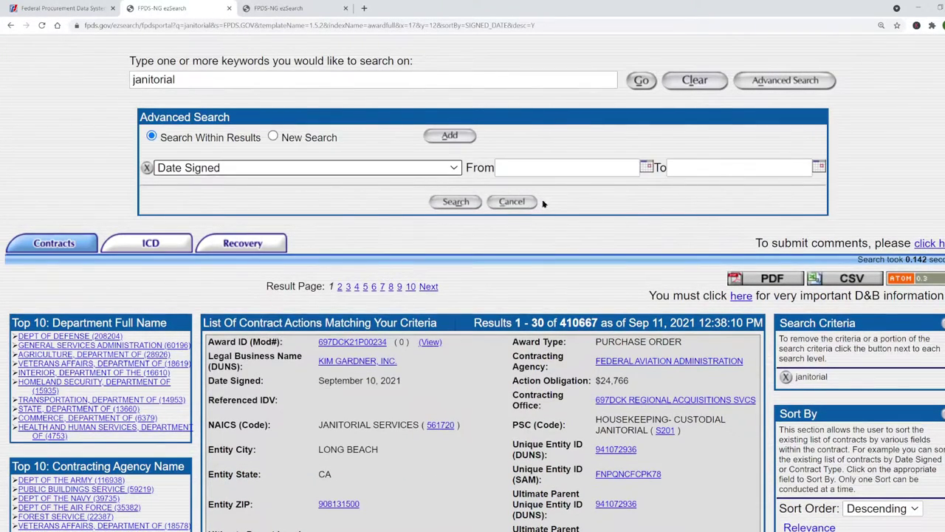
# Set the Date Signed range from 09/01/2020 to 09/11/2021 and run the search.
pyautogui.click(648, 168)
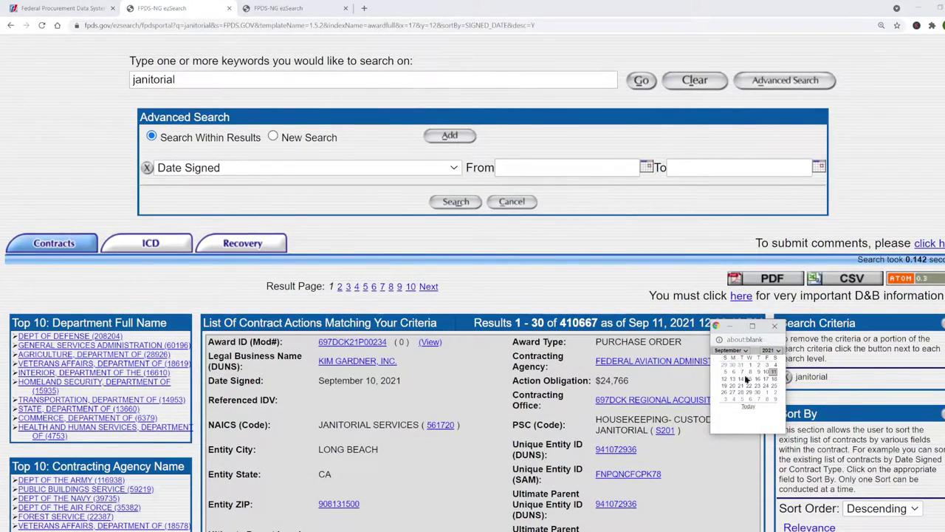
pyautogui.click(768, 350)
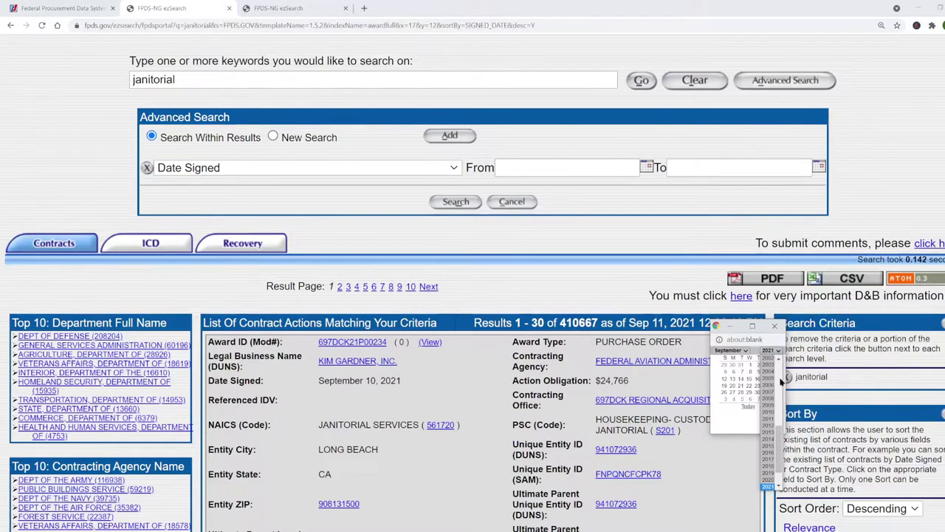
pyautogui.click(768, 478)
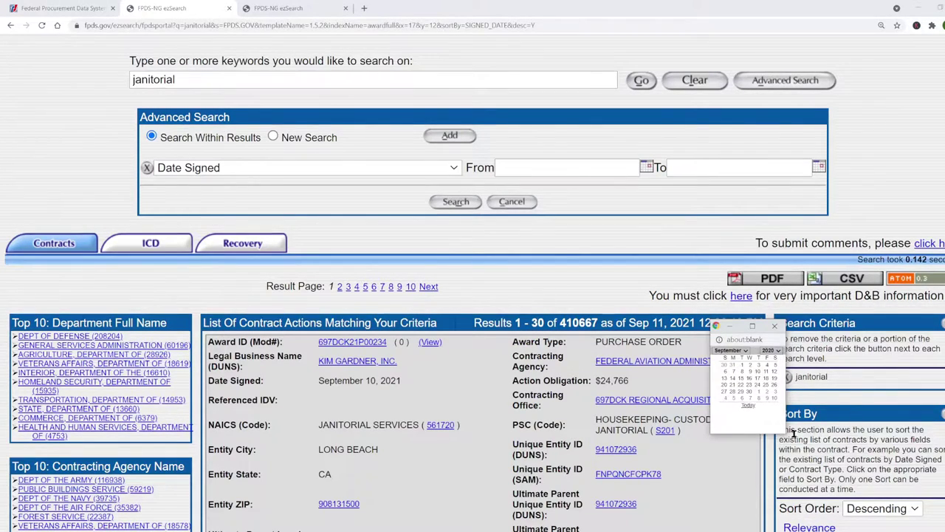
pyautogui.click(742, 366)
pyautogui.click(725, 168)
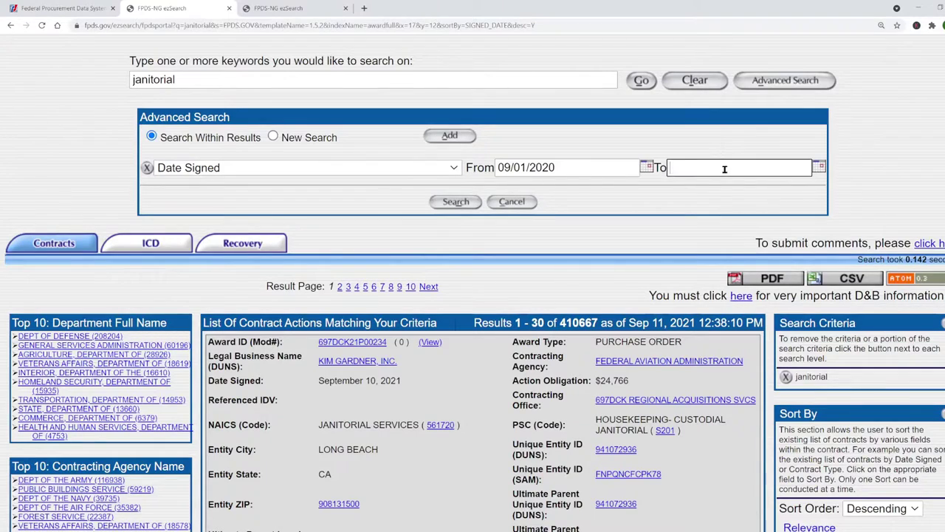
pyautogui.click(819, 167)
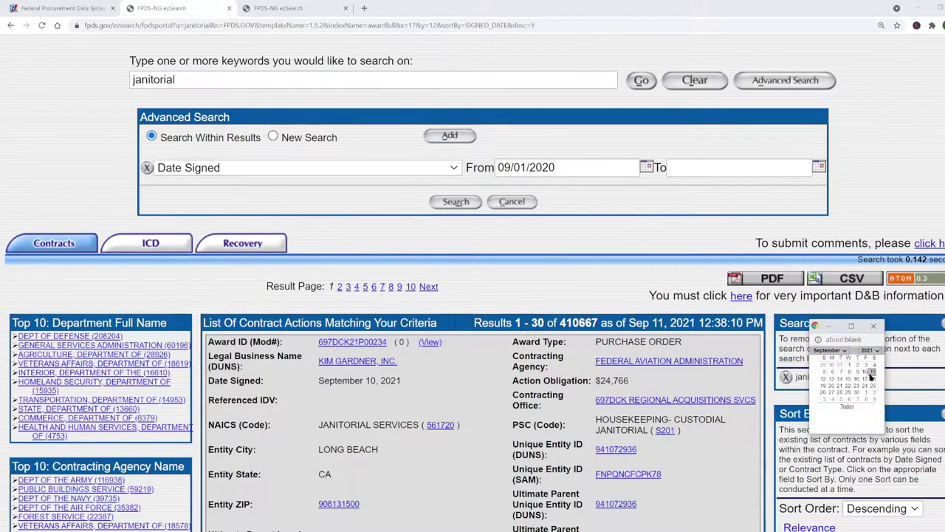
pyautogui.click(871, 375)
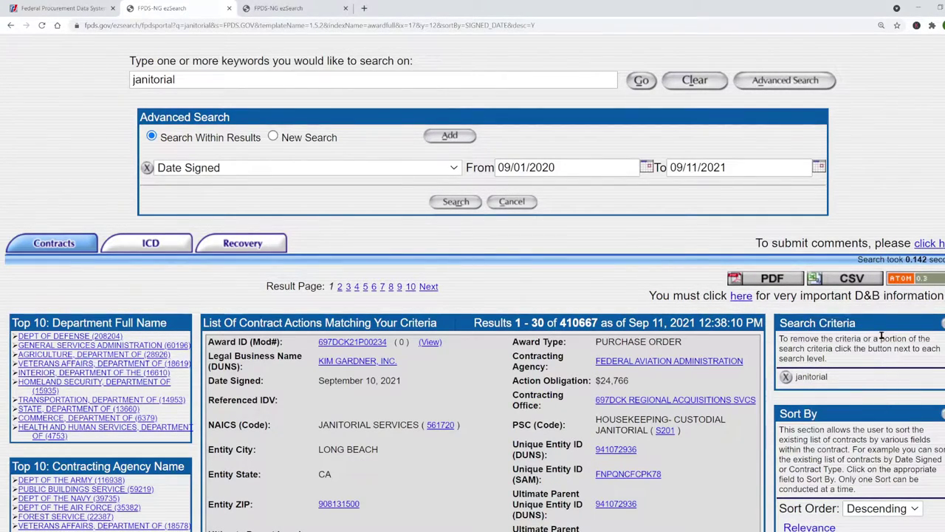
pyautogui.click(456, 201)
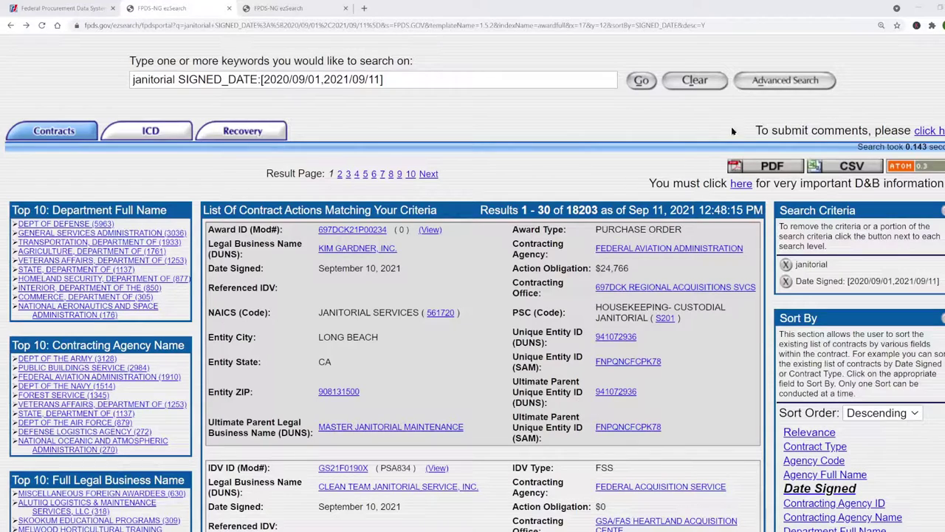
# Add a PoP State Name criterion to a new advanced search within the date-filtered results.
pyautogui.click(798, 81)
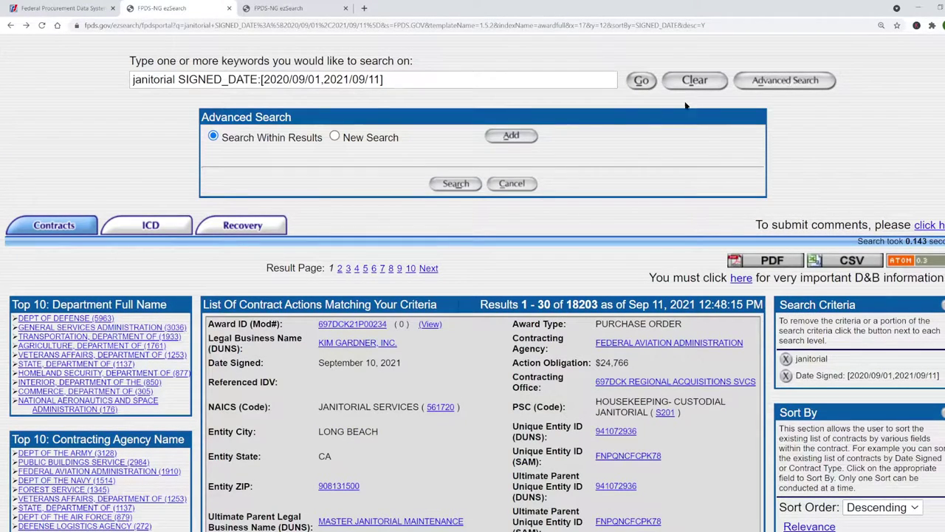
pyautogui.click(511, 136)
pyautogui.click(517, 169)
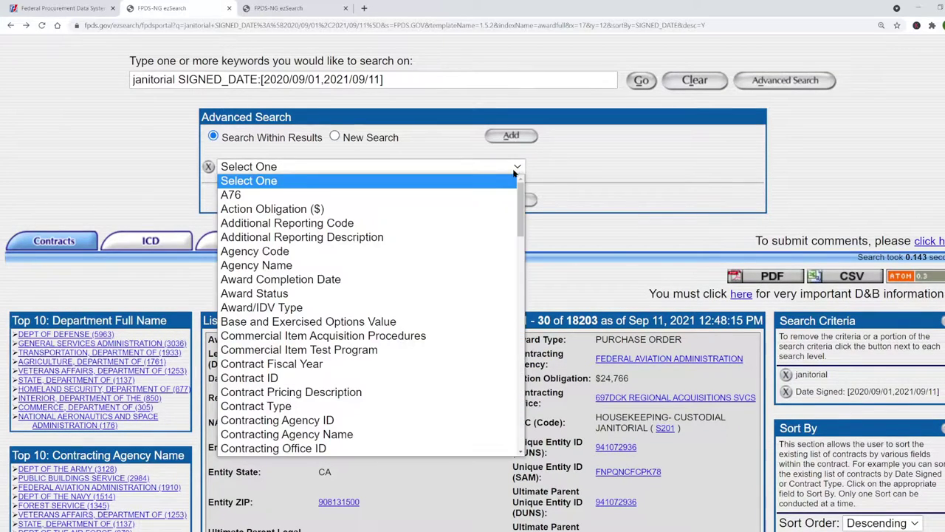
pyautogui.scroll(-6, 392, 289)
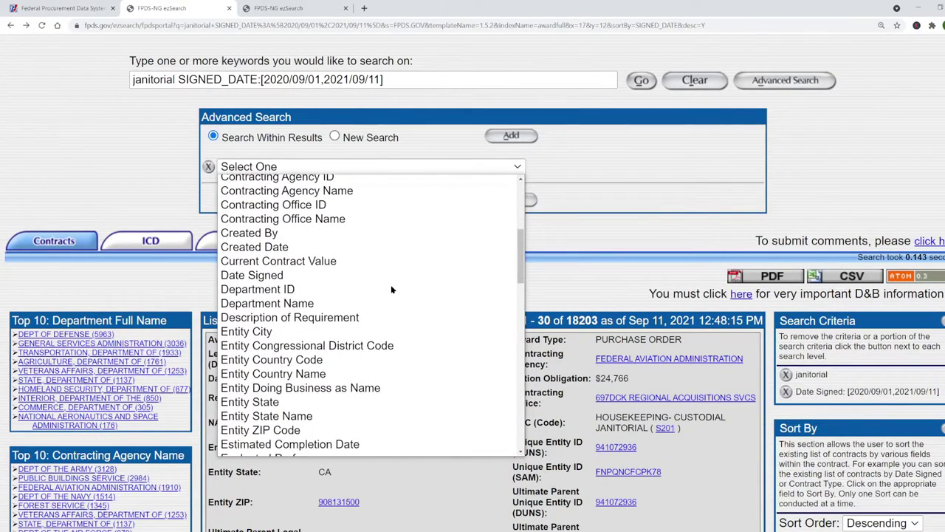
pyautogui.scroll(-8, 392, 289)
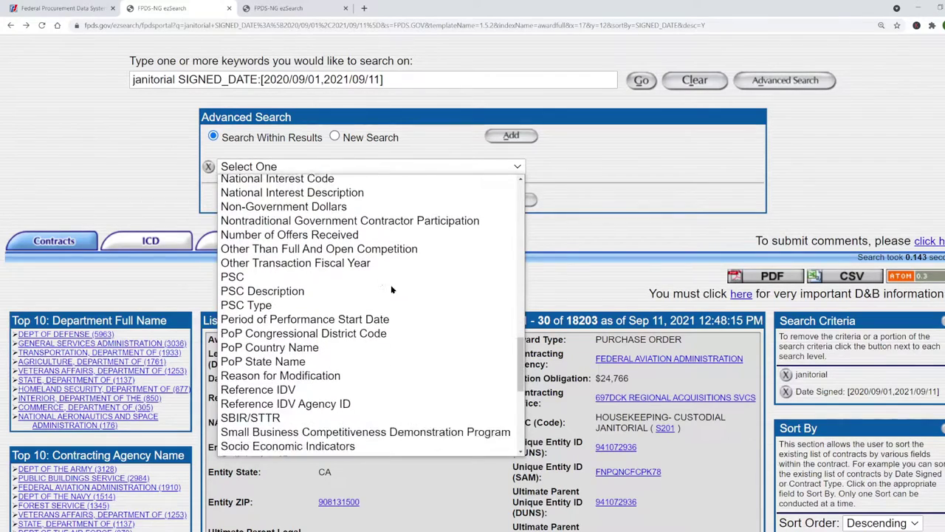
pyautogui.scroll(-3, 392, 290)
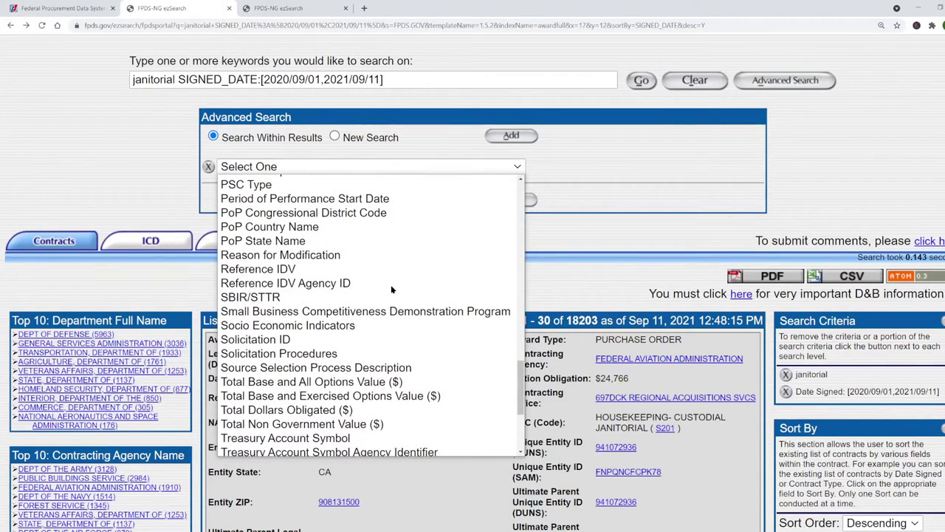
pyautogui.click(290, 245)
# Set the place-of-performance state name to CALIFORNIA and run the search.
pyautogui.click(535, 167)
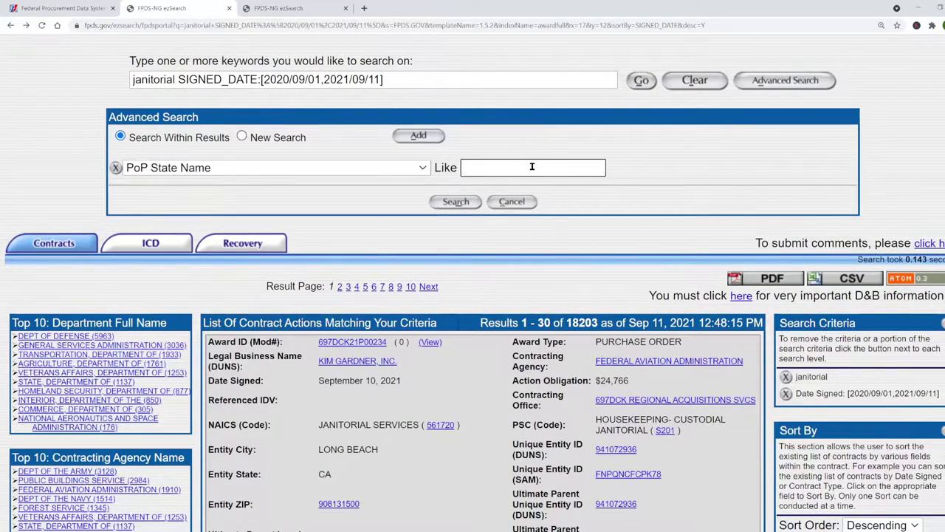
pyautogui.write('CALIFORNI')
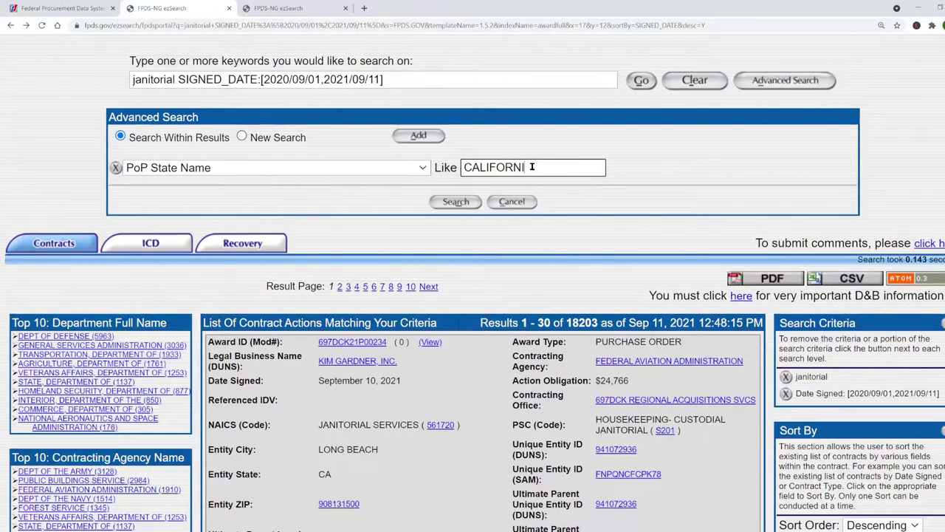
pyautogui.write('A')
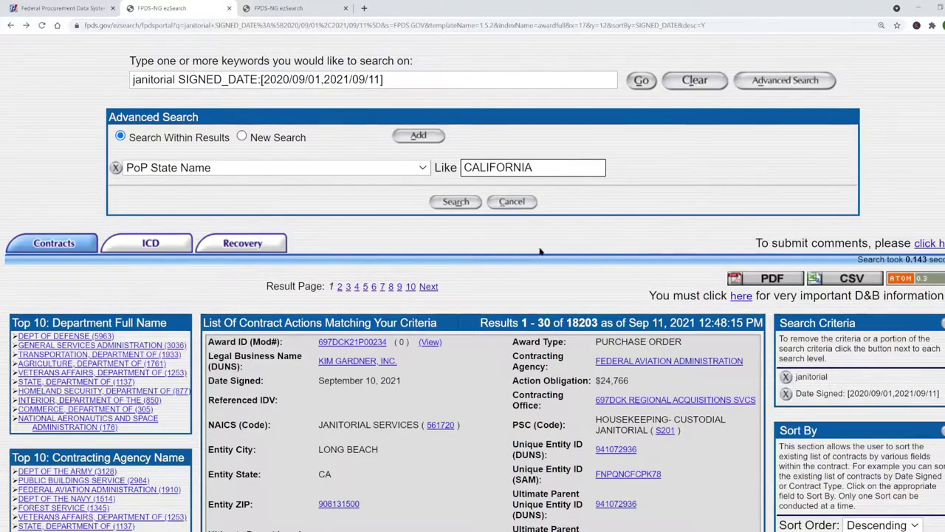
pyautogui.click(452, 203)
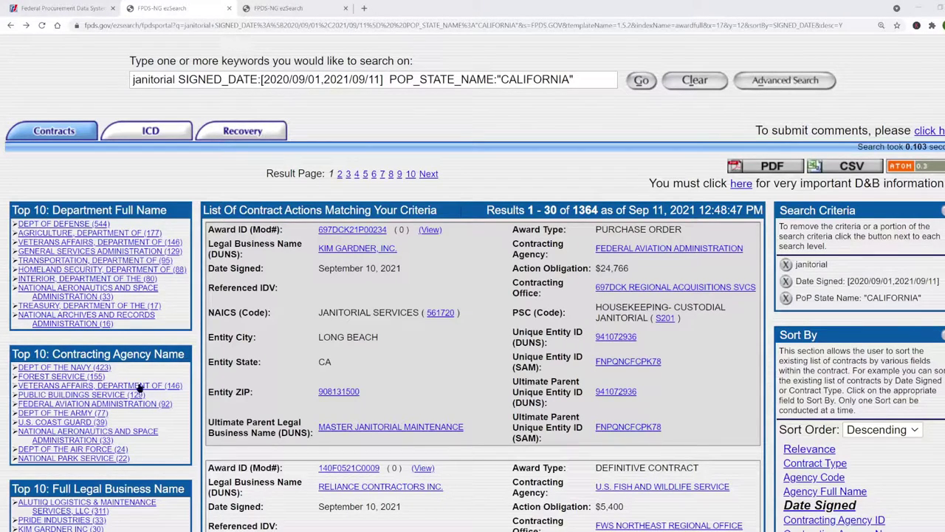
# Narrow the California results to the contracting agency Forest Service and reload the list.
pyautogui.click(52, 380)
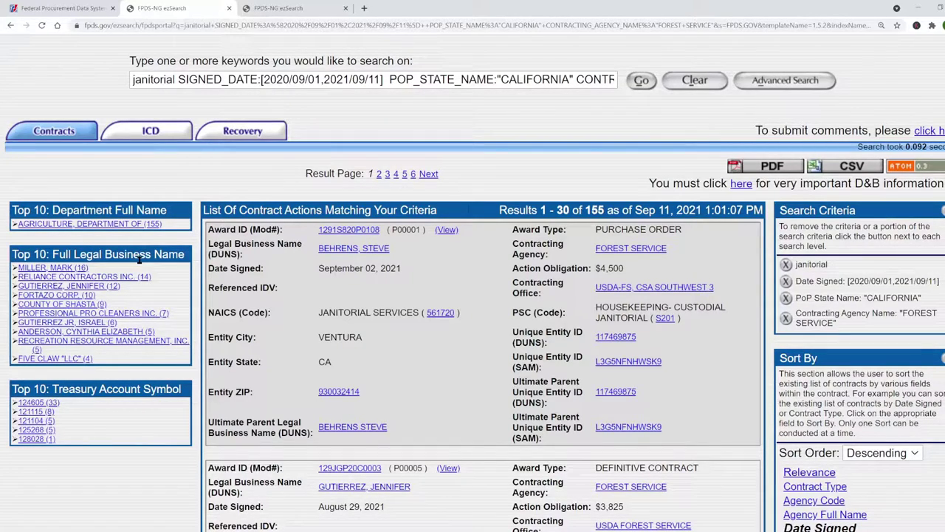
pyautogui.press('F5')
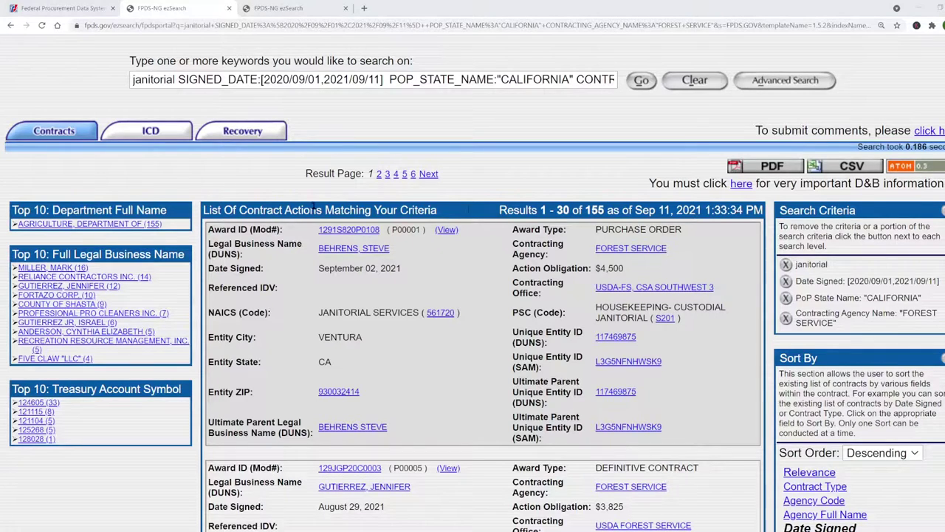
# Open the first Forest Service award's full record and examine its dates, amounts, purchaser, entity and business category information.
pyautogui.click(447, 230)
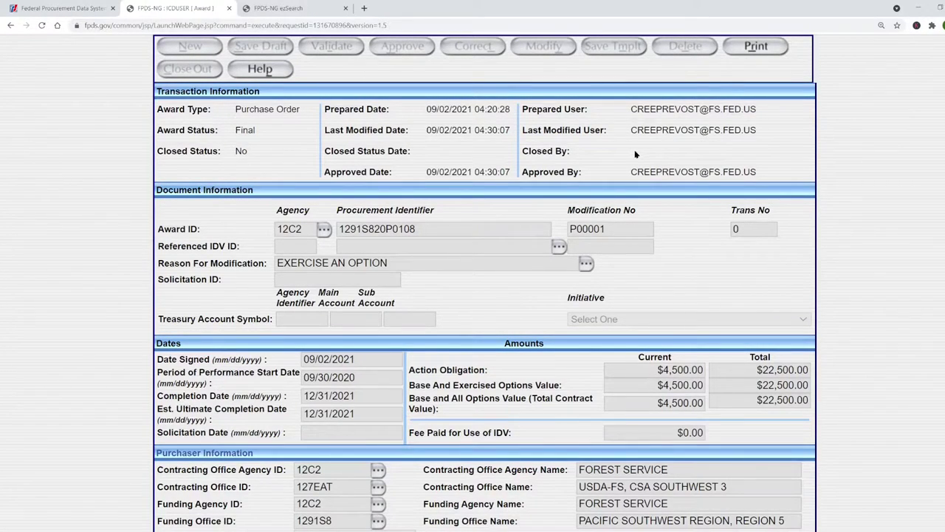
pyautogui.scroll(-3, 634, 153)
pyautogui.scroll(-1, 635, 153)
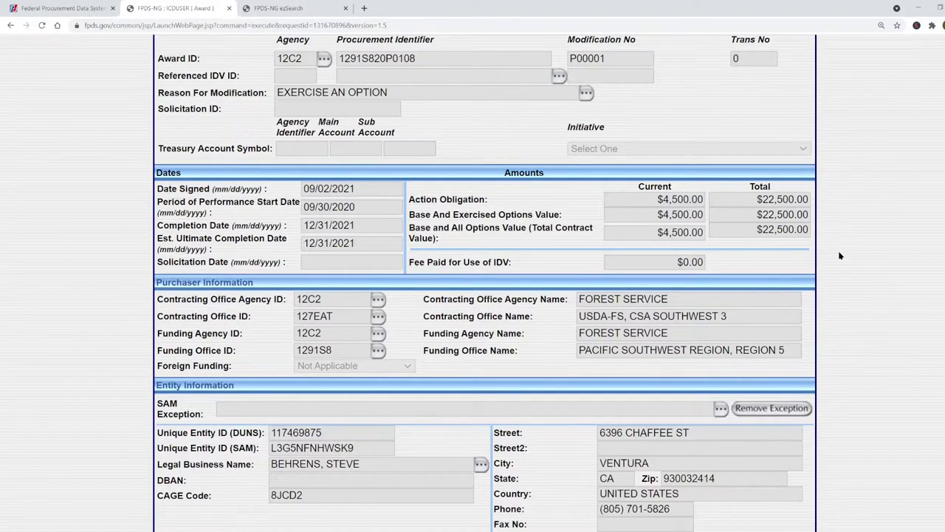
pyautogui.scroll(-3, 753, 249)
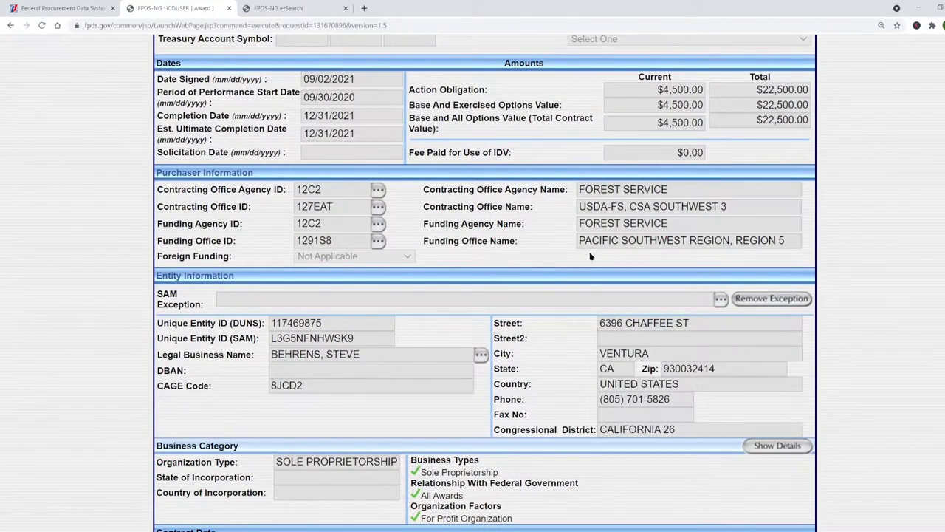
pyautogui.scroll(-1, 590, 256)
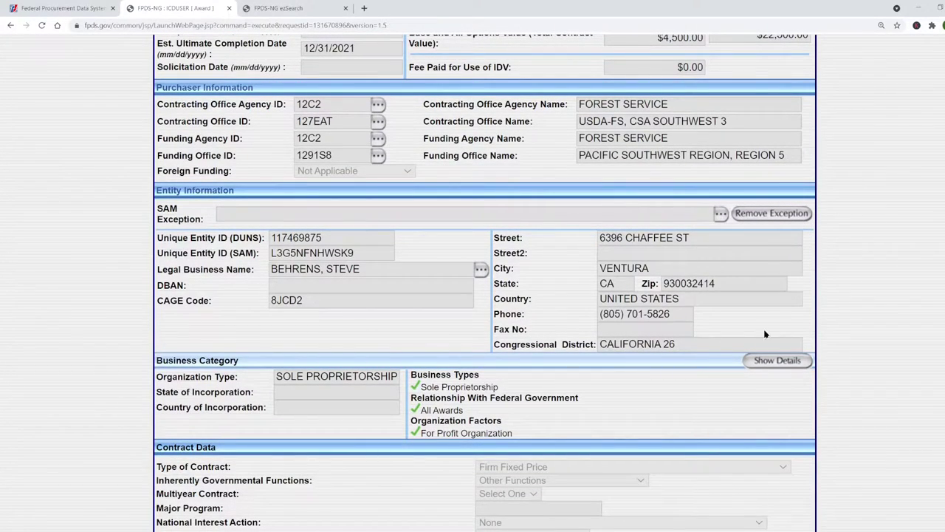
# Examine the award record's entity, contract data, place of performance, product or service and competition information.
pyautogui.scroll(-1, 710, 284)
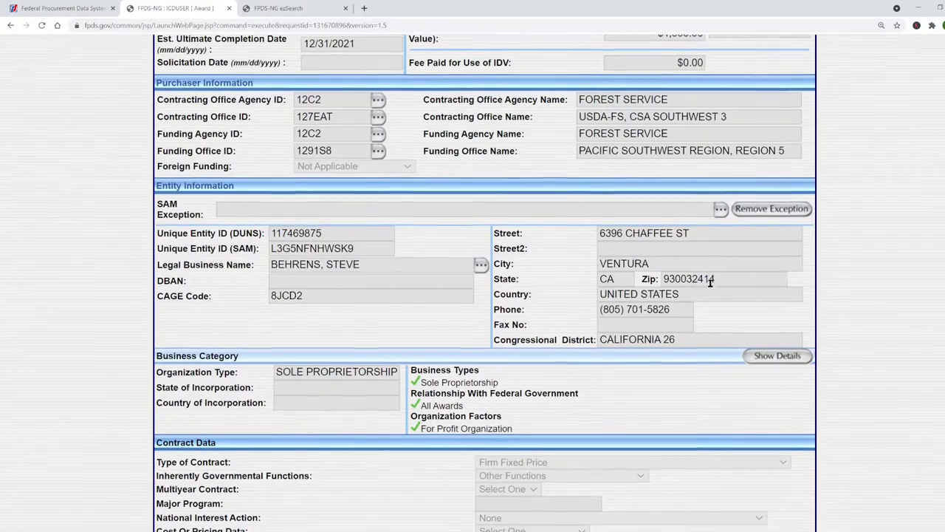
pyautogui.scroll(-1, 710, 284)
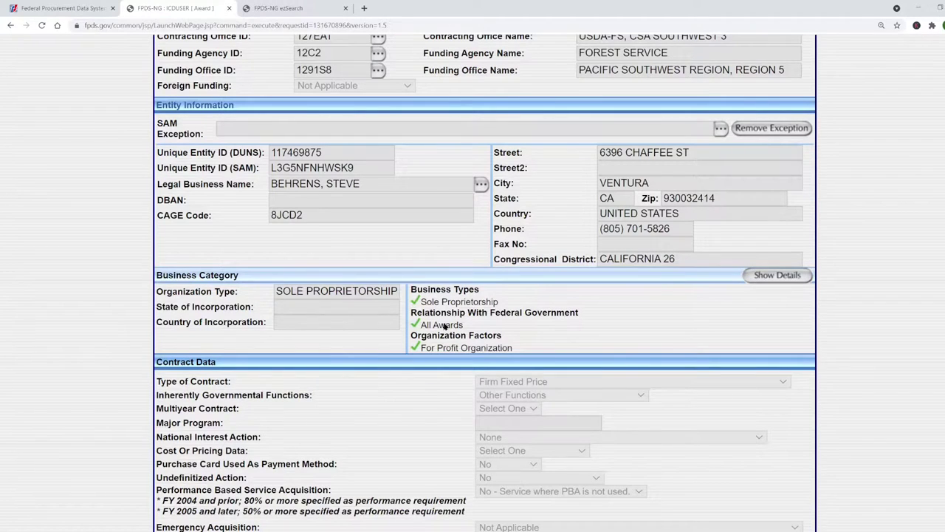
pyautogui.scroll(-5, 444, 325)
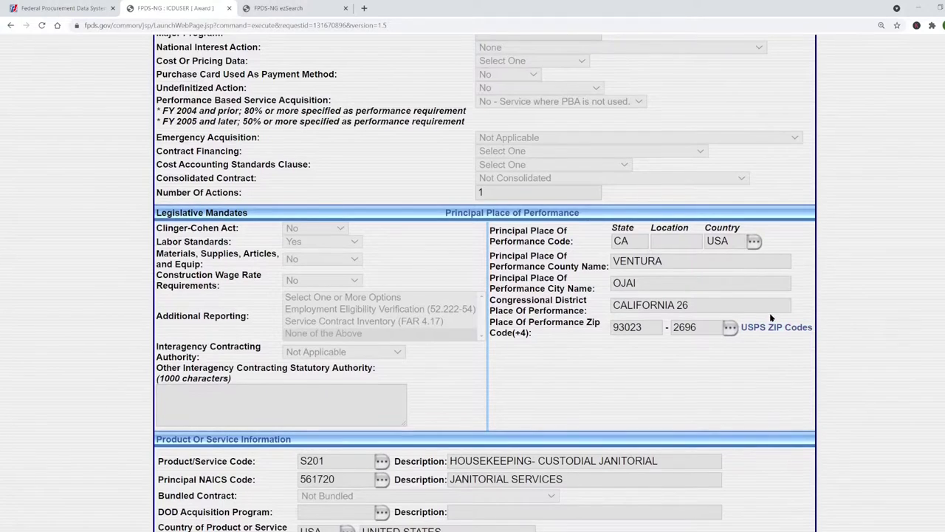
pyautogui.scroll(-4, 770, 318)
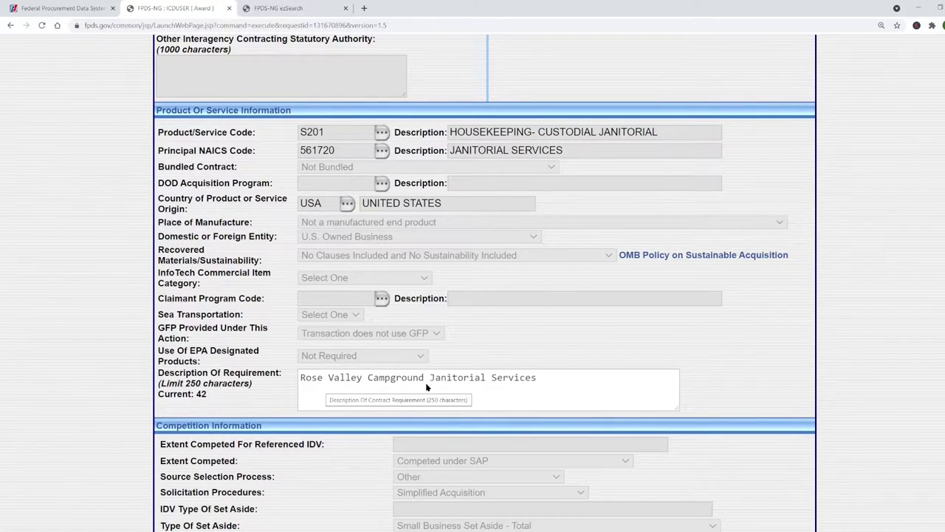
pyautogui.scroll(-4, 548, 389)
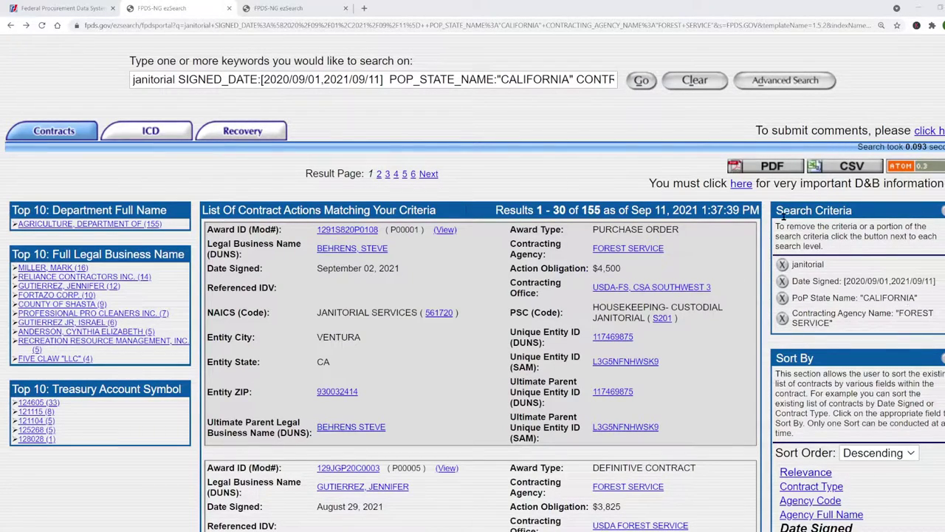
# Remove the Forest Service and California criteria from the search and export the date-filtered janitorial results as CSV.
pyautogui.click(782, 319)
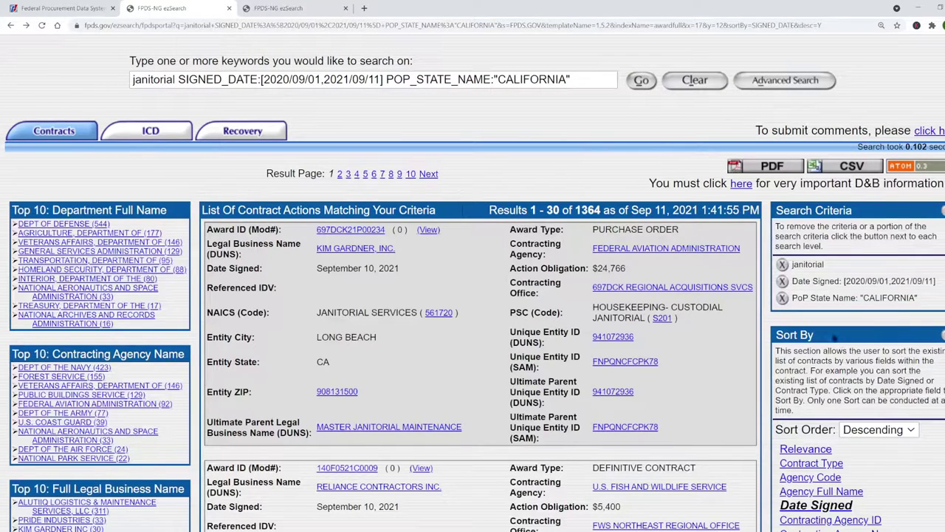
pyautogui.click(782, 300)
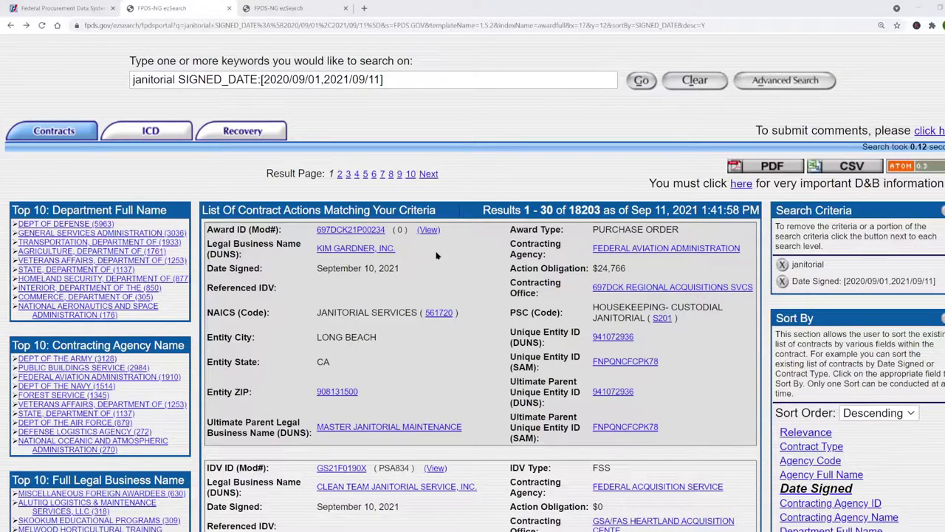
pyautogui.click(853, 168)
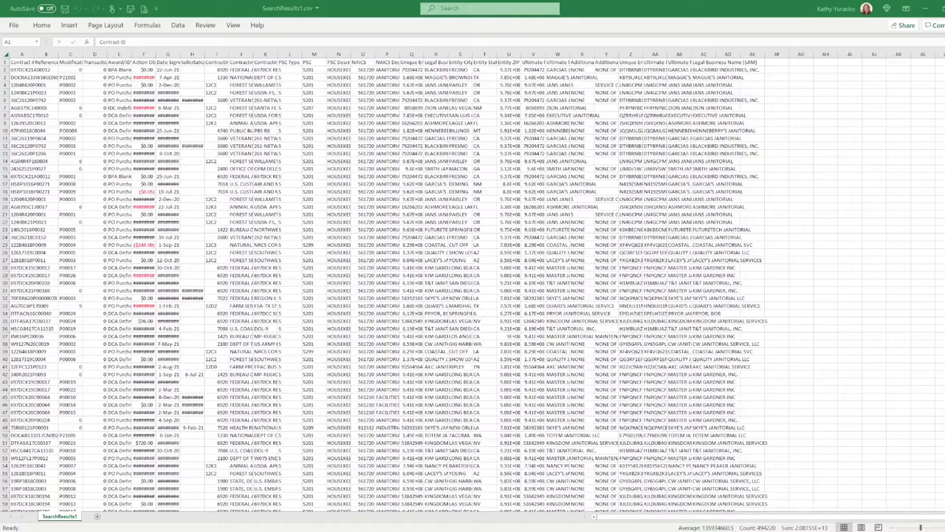
# In Excel, create a PivotTable on a new worksheet from all of SearchResults1.csv and widen the field list.
pyautogui.click(8, 56)
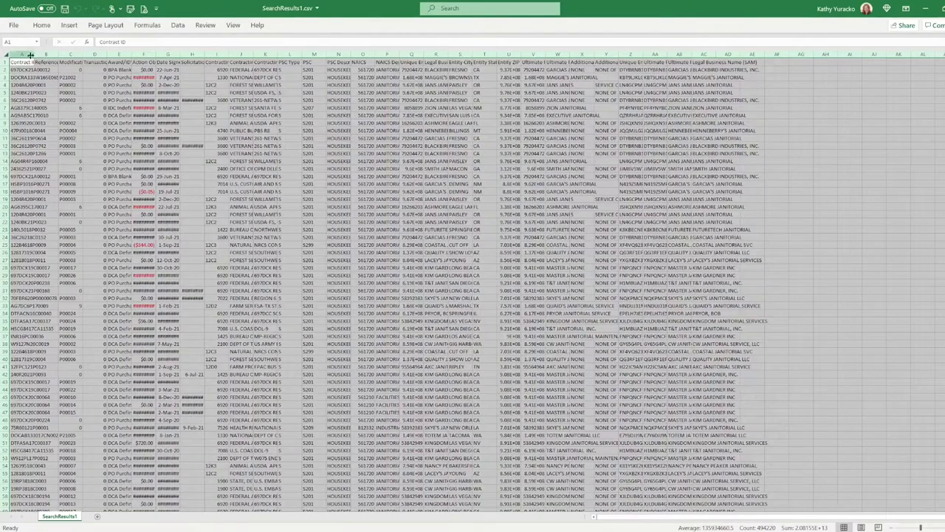
pyautogui.click(69, 25)
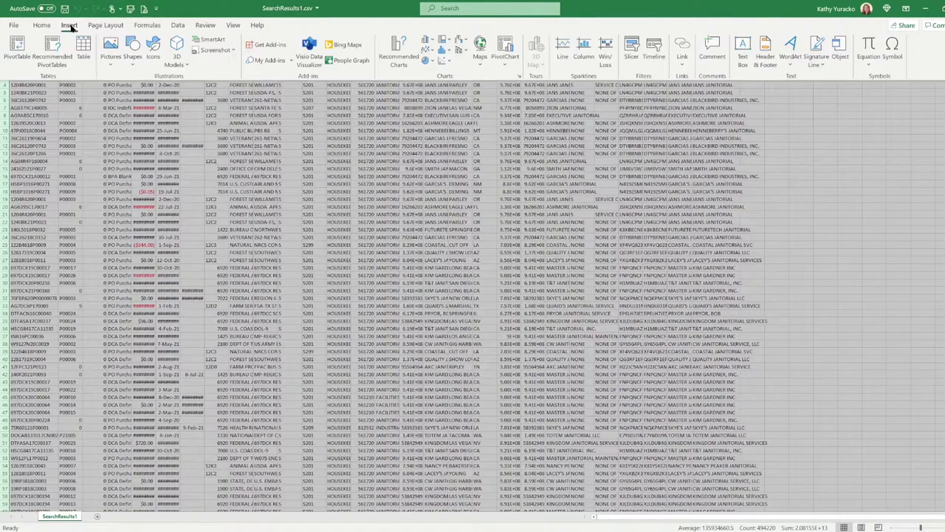
pyautogui.click(18, 50)
pyautogui.click(211, 244)
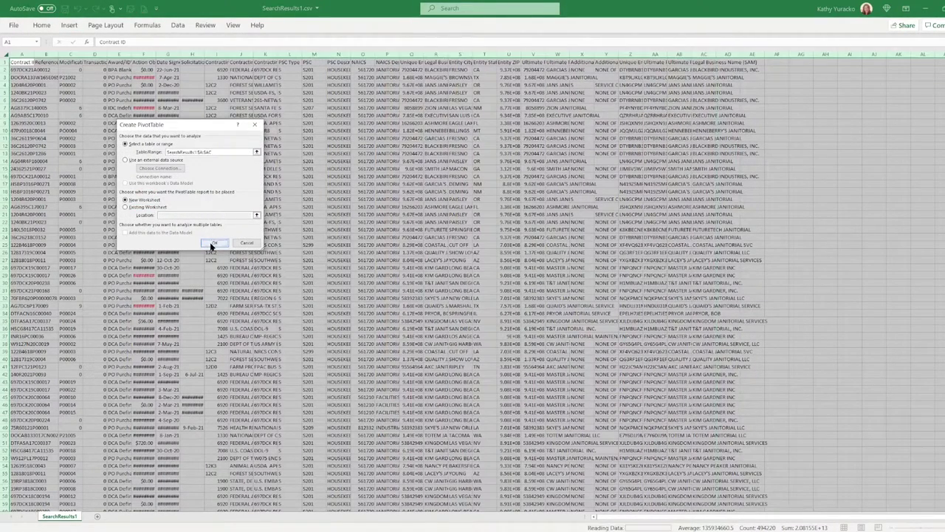
pyautogui.moveTo(841, 289); pyautogui.dragTo(744, 302)
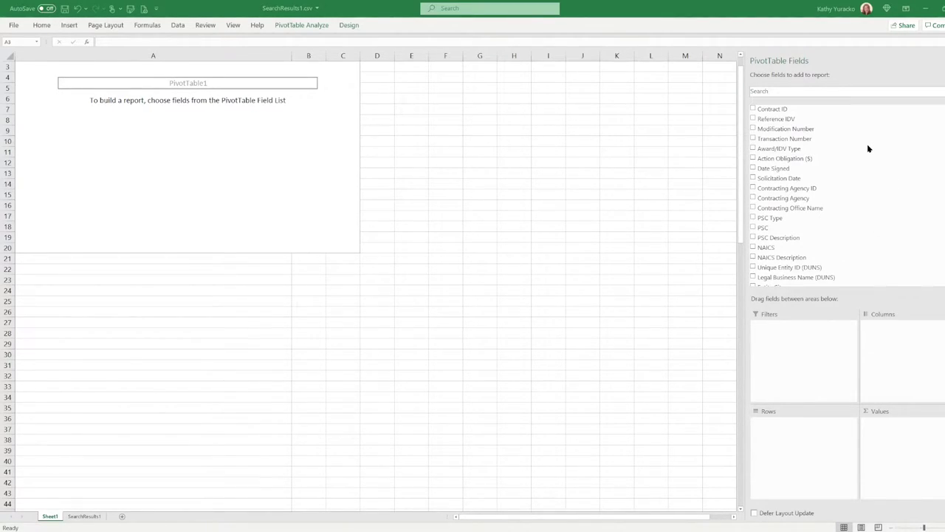
# Summarise the PivotTable by Contracting Agency in the rows with the sum of Action Obligation ($) as values.
pyautogui.click(754, 199)
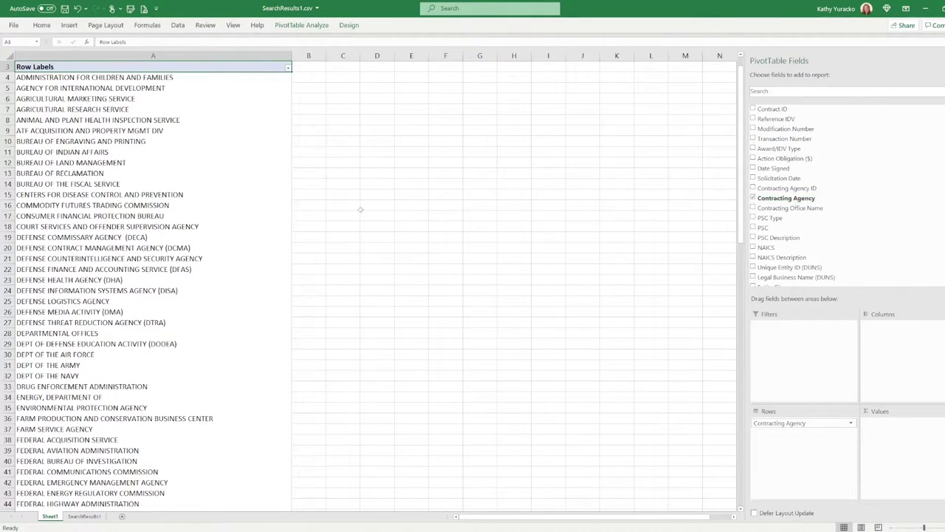
pyautogui.scroll(-17, 180, 271)
pyautogui.scroll(-12, 180, 271)
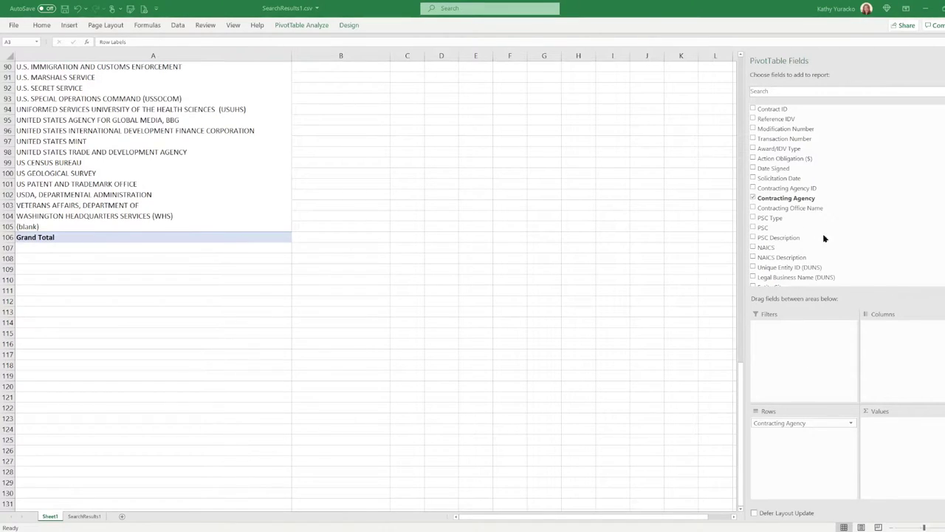
pyautogui.click(754, 159)
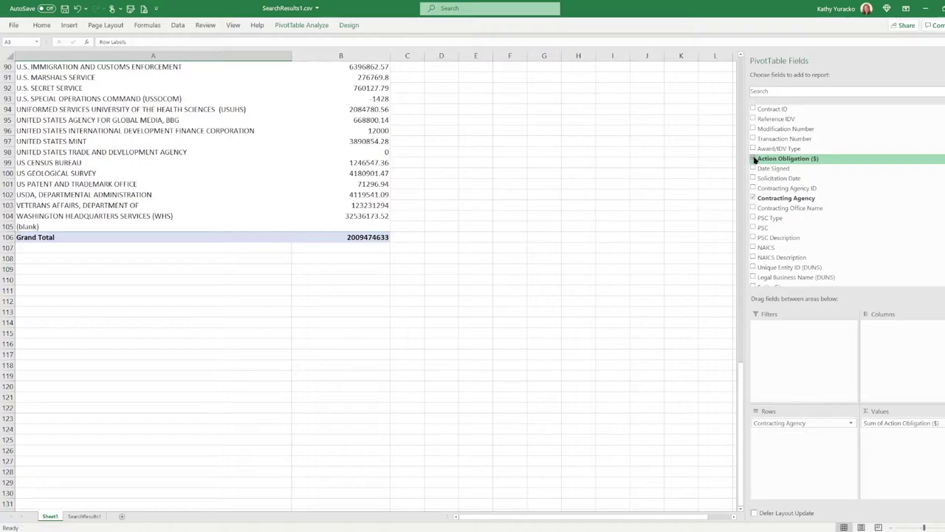
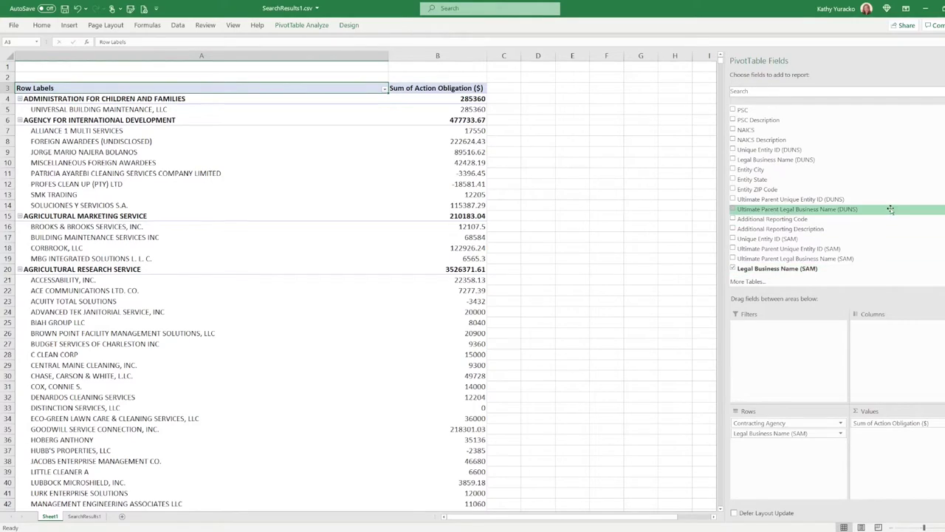
# Replace the Legal Business Name (SAM) and Contracting Agency rows of the PivotTable with Entity State.
pyautogui.click(735, 269)
pyautogui.scroll(3, 834, 181)
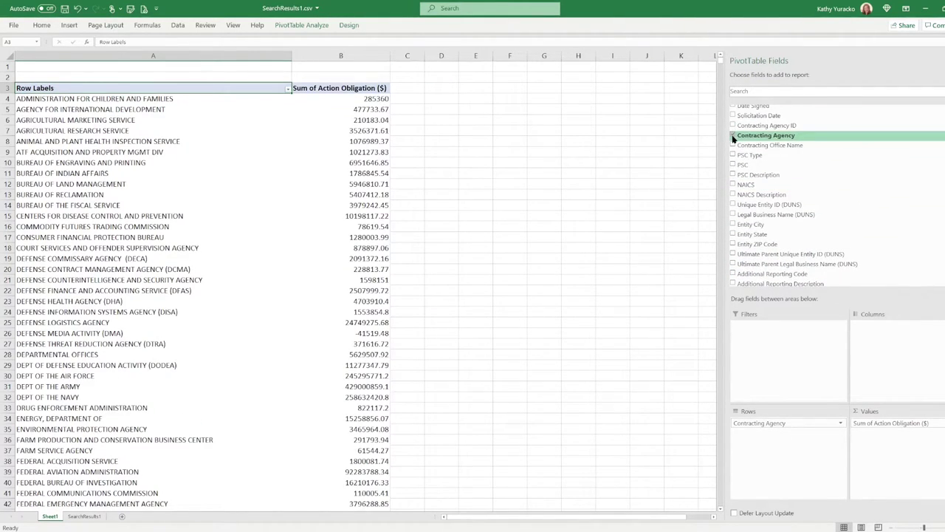
pyautogui.click(734, 136)
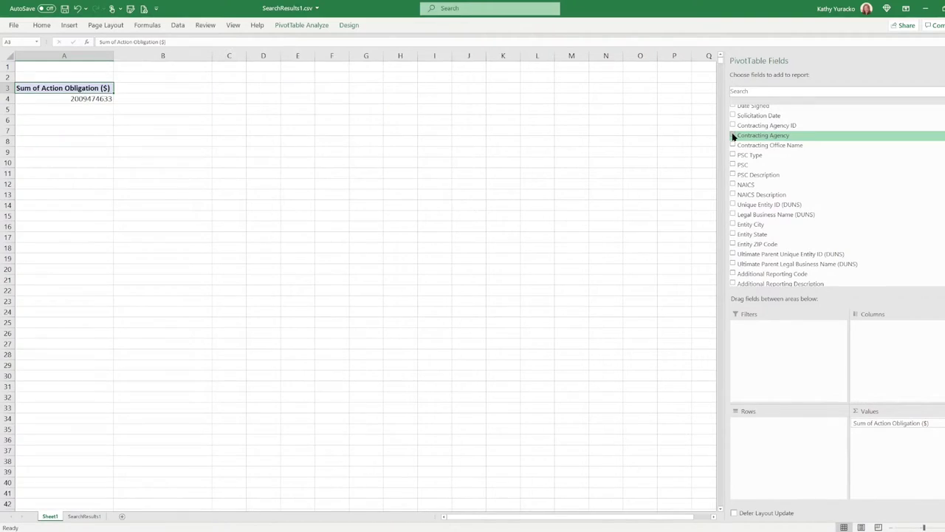
pyautogui.click(734, 235)
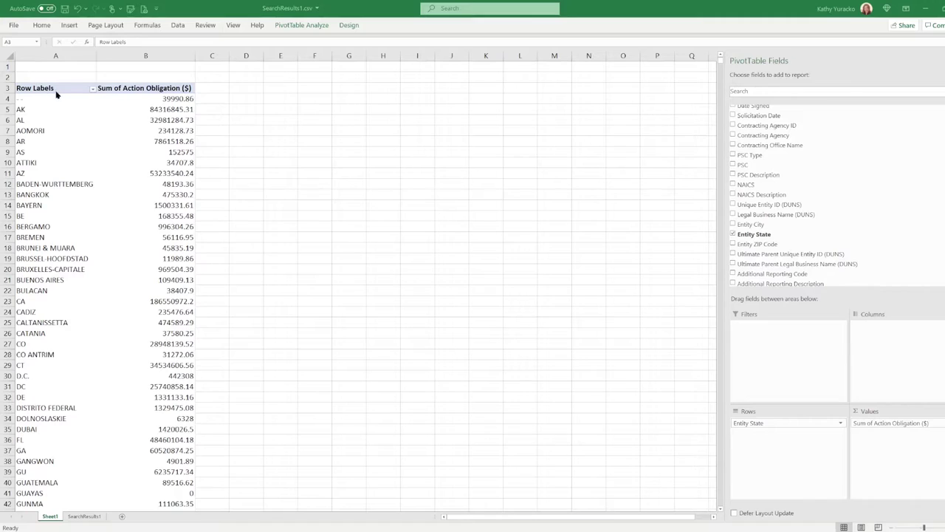
# Filter the PivotTable's Entity State row labels to only WA, OR and ID.
pyautogui.click(93, 89)
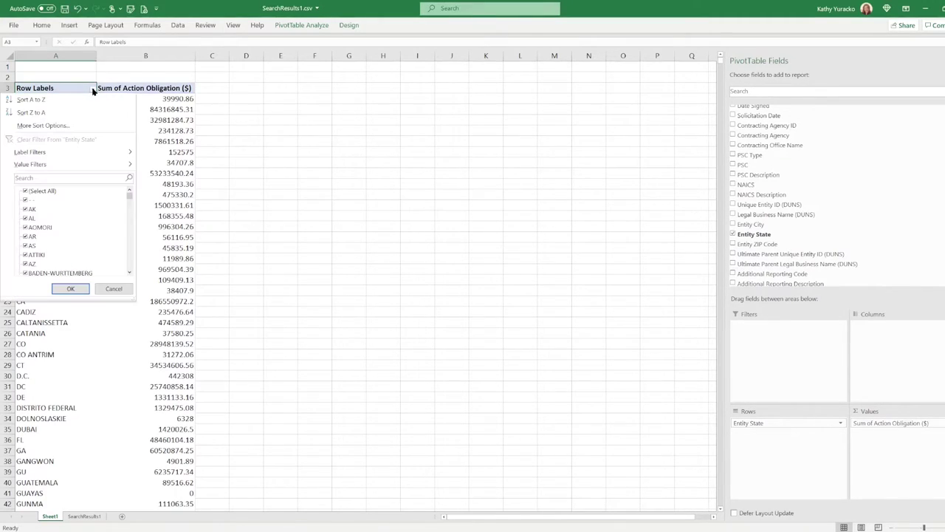
pyautogui.click(25, 194)
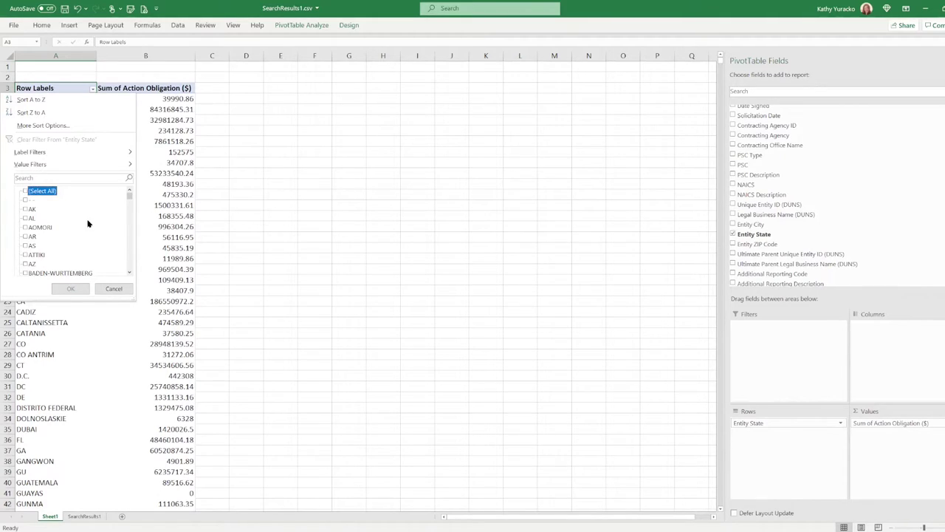
pyautogui.moveTo(129, 196); pyautogui.dragTo(127, 265)
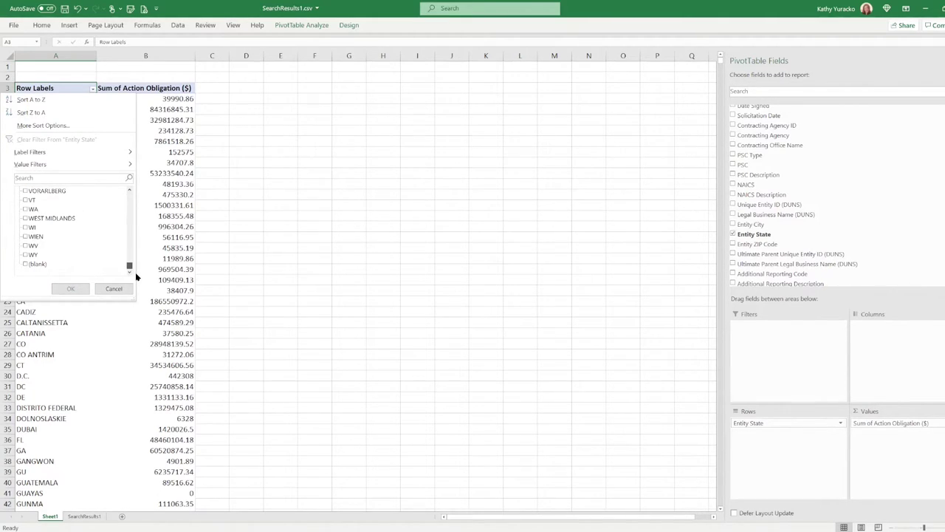
pyautogui.click(26, 209)
pyautogui.scroll(3, 129, 264)
pyautogui.moveTo(128, 263); pyautogui.dragTo(129, 251)
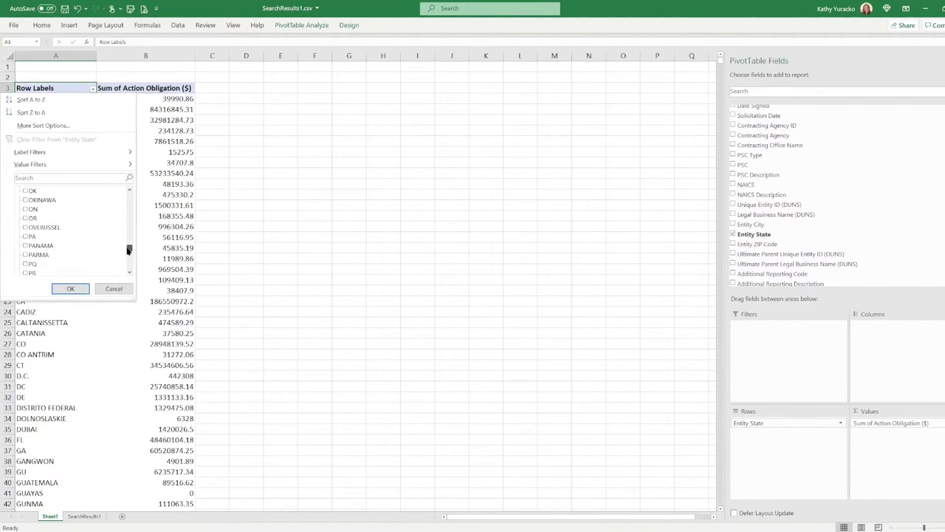
pyautogui.click(27, 218)
pyautogui.moveTo(128, 248); pyautogui.dragTo(128, 218)
pyautogui.click(28, 219)
pyautogui.click(70, 288)
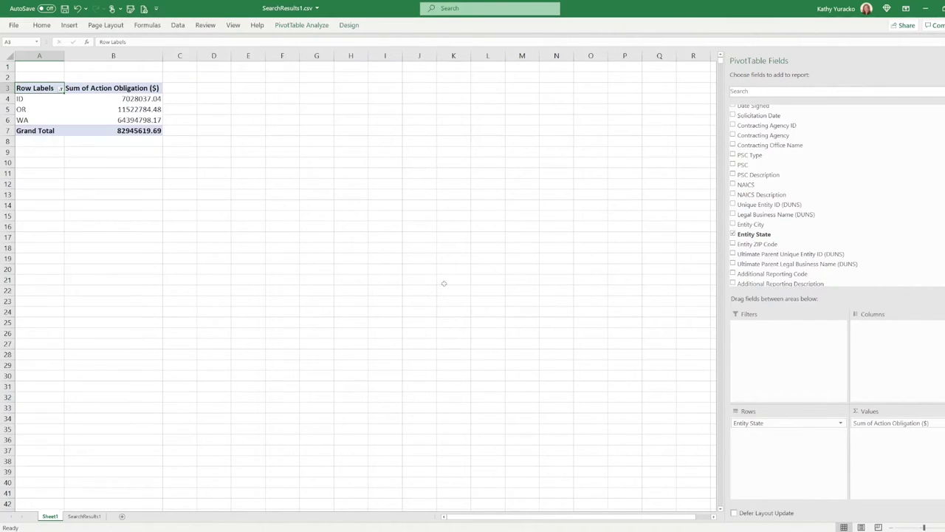
# Add Contracting Office Name beneath Entity State in the PivotTable rows and review the offices for each state.
pyautogui.click(734, 145)
pyautogui.click(734, 146)
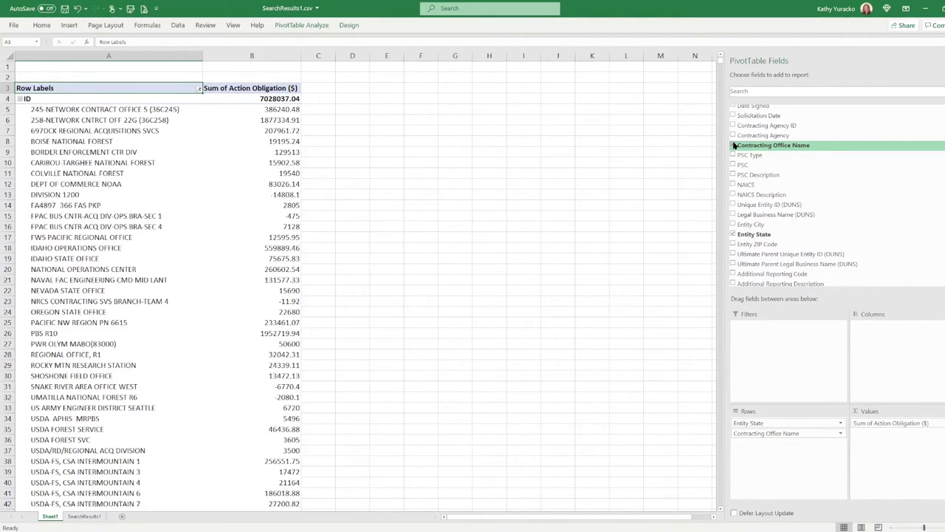
pyautogui.scroll(-18, 374, 211)
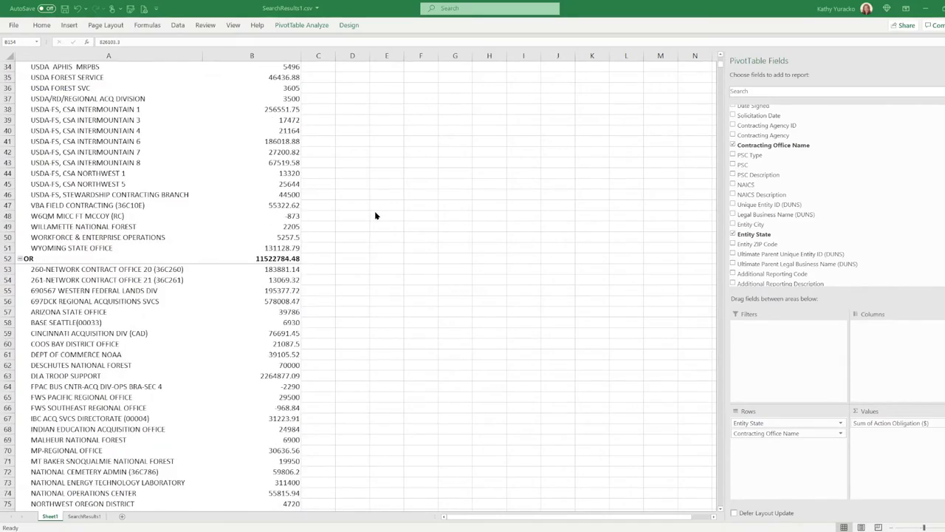
pyautogui.scroll(-20, 375, 216)
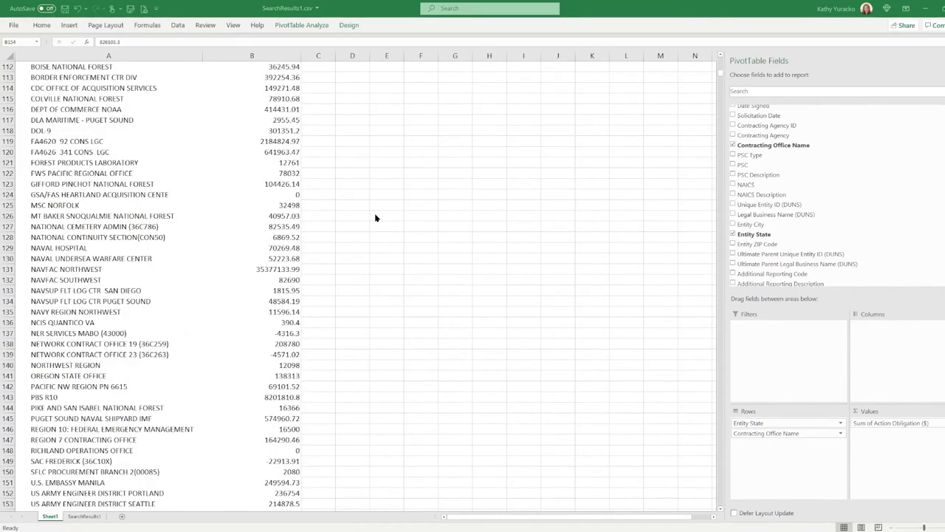
pyautogui.scroll(-5, 374, 216)
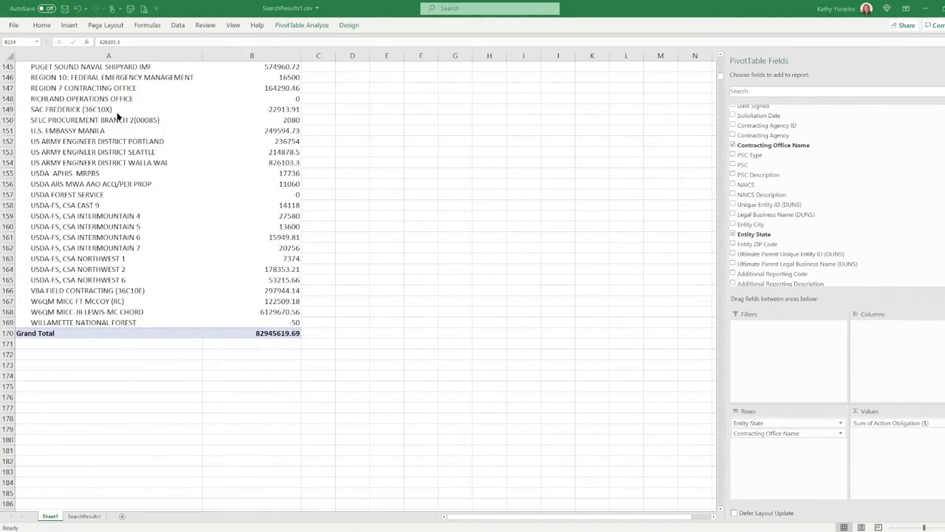